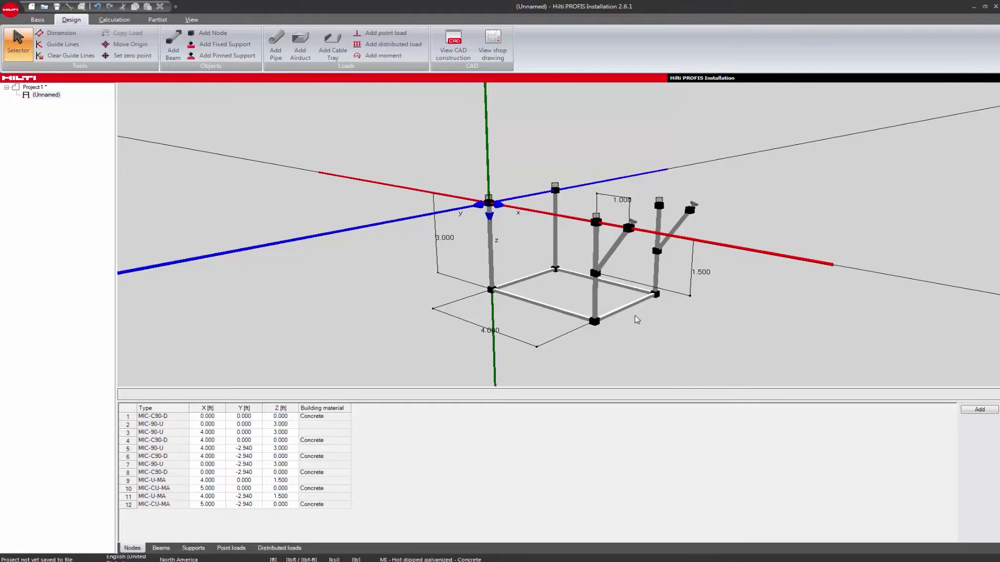
Place a pipe load (232.85) on the front-left beam of the trapeze frame, viewed from near-front
mouse_move(636, 319)
left_mouse_down()
mouse_move(655, 297)
mouse_move(654, 307)
mouse_move(632, 313)
mouse_move(589, 309)
mouse_move(645, 311)
left_mouse_up()
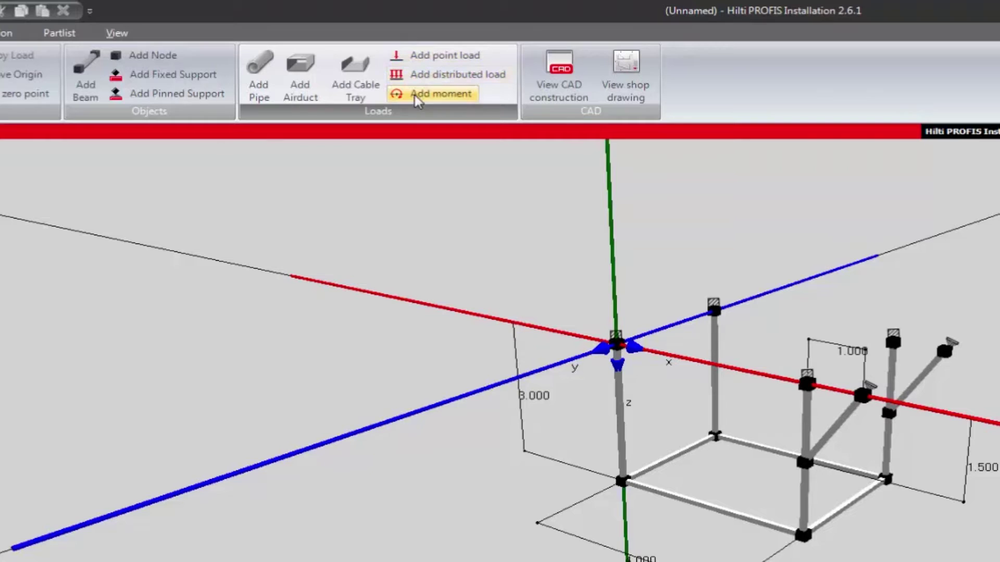
left_click(259, 82)
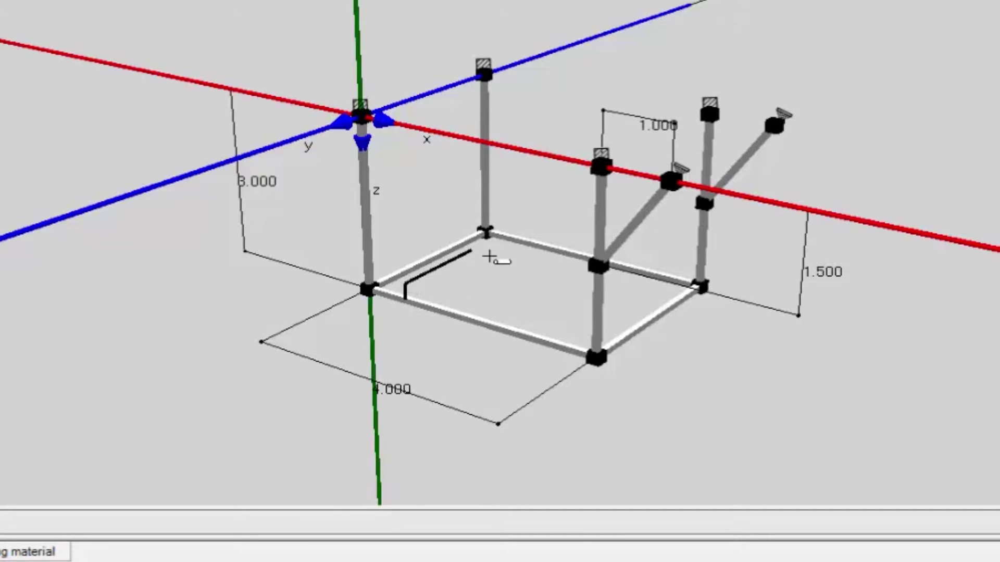
left_click(513, 264)
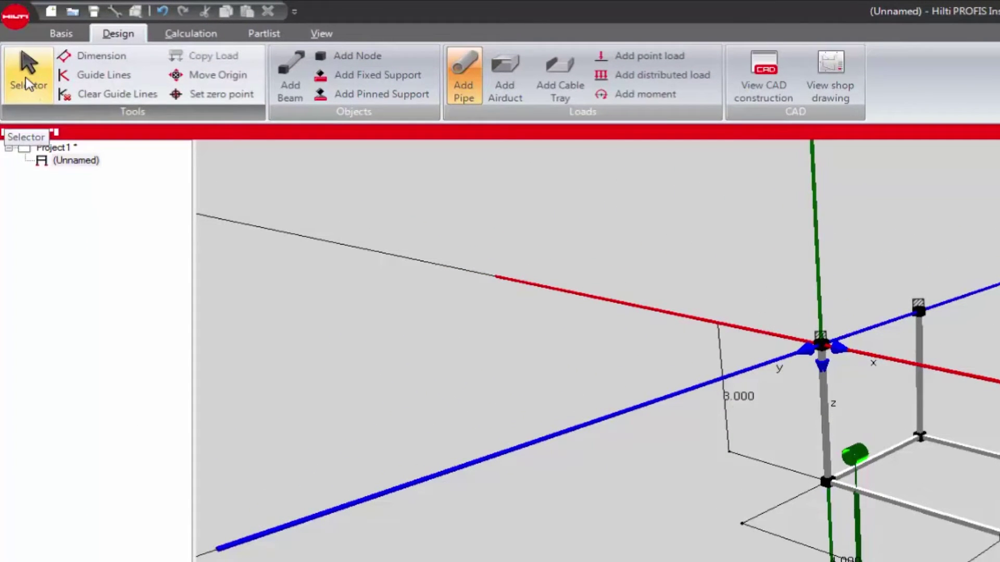
left_click(24, 80)
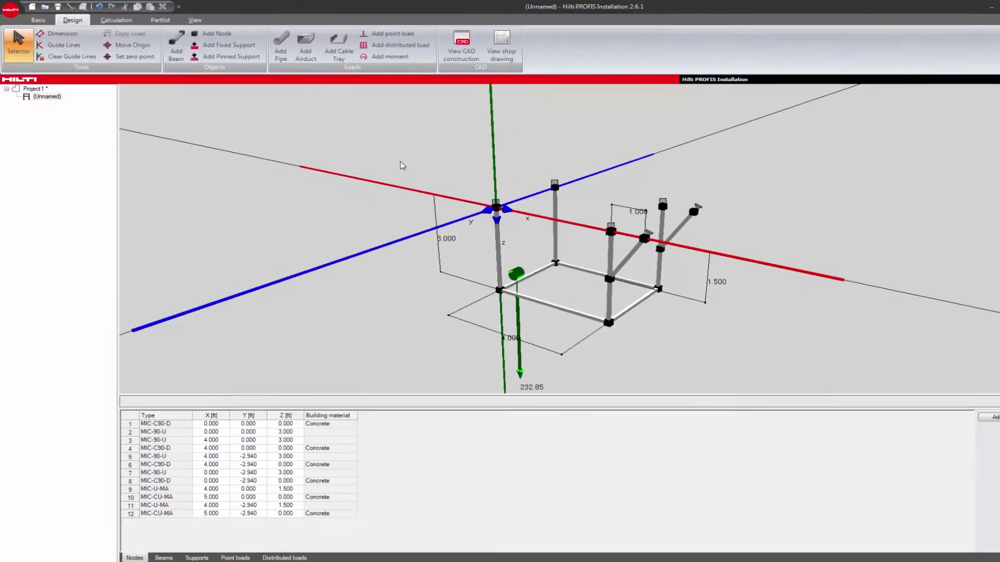
Make the pipe 6" (Ø 6.63 in) Schedule 40 Steel with an MI-UB 150-M16 U-bolt clamp
left_click(508, 270)
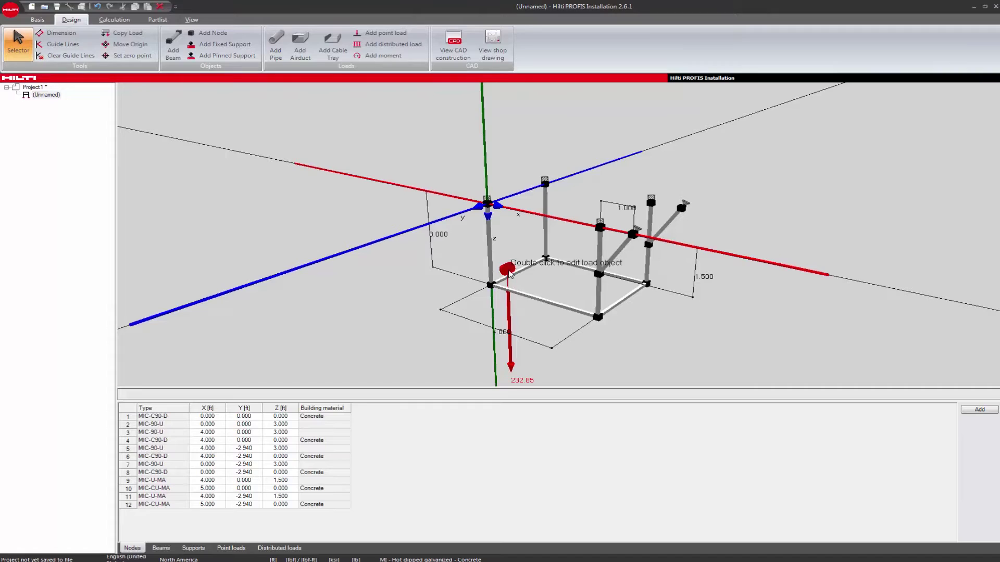
double_click(509, 270)
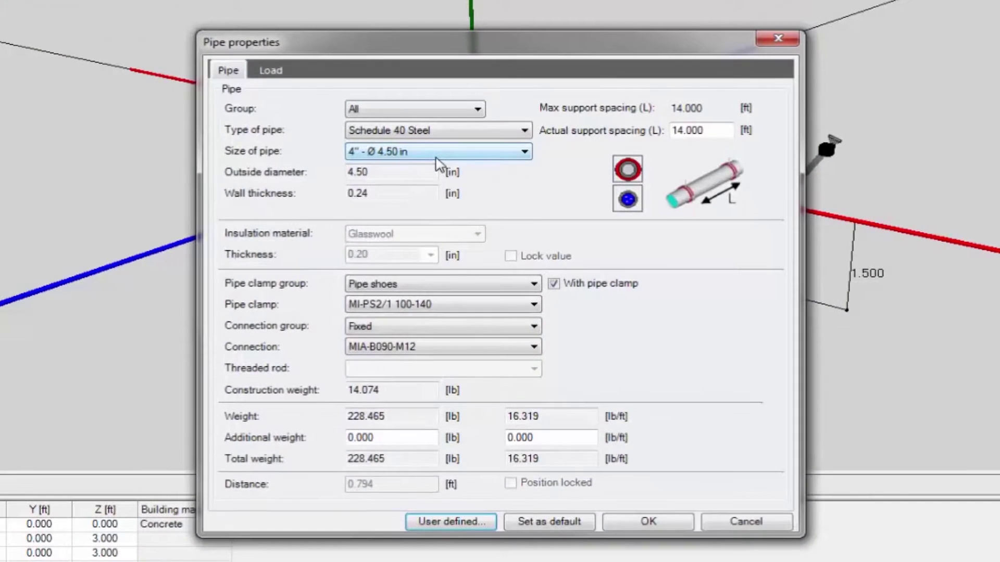
left_click(436, 158)
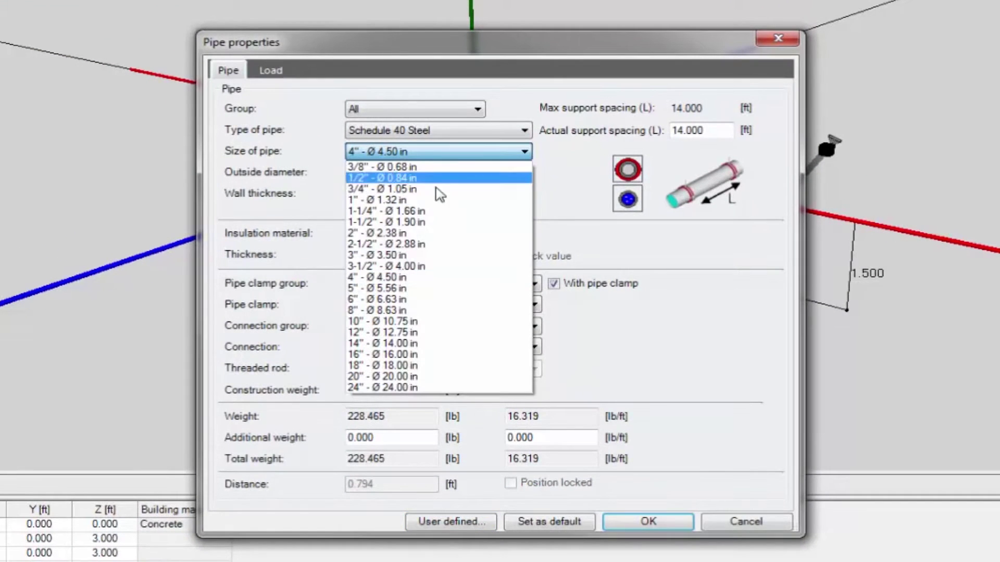
left_click(442, 133)
left_click(441, 133)
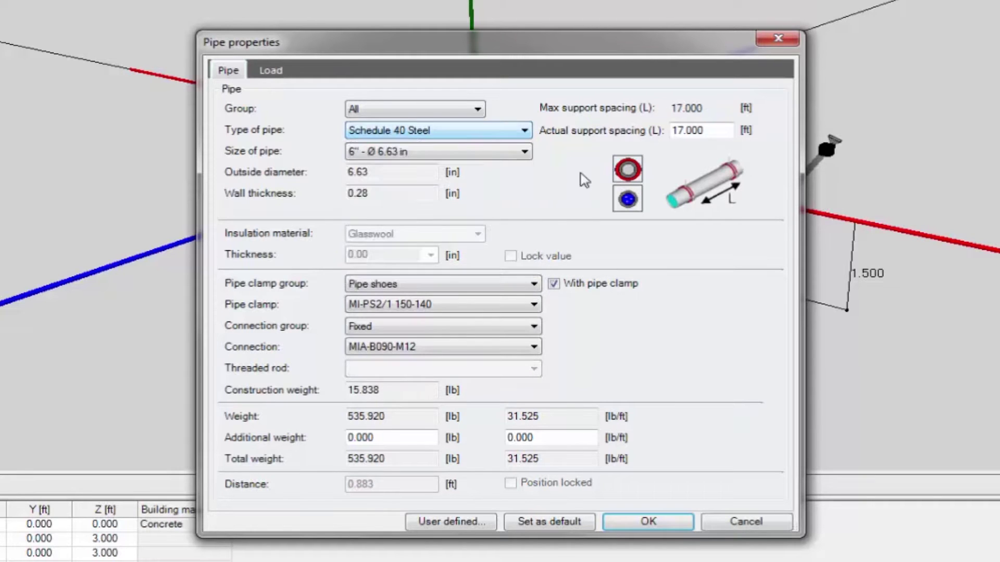
left_click(528, 293)
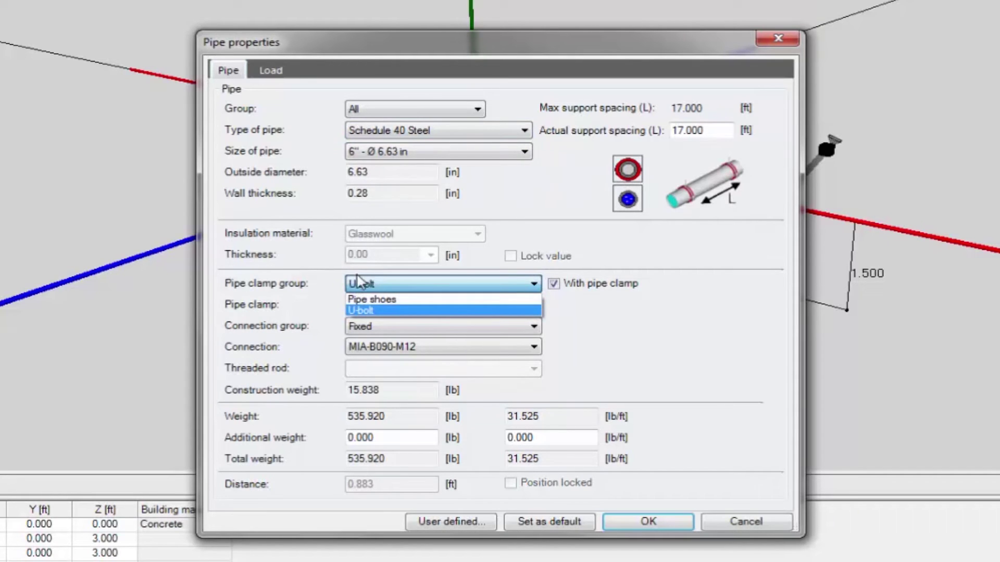
left_click(392, 311)
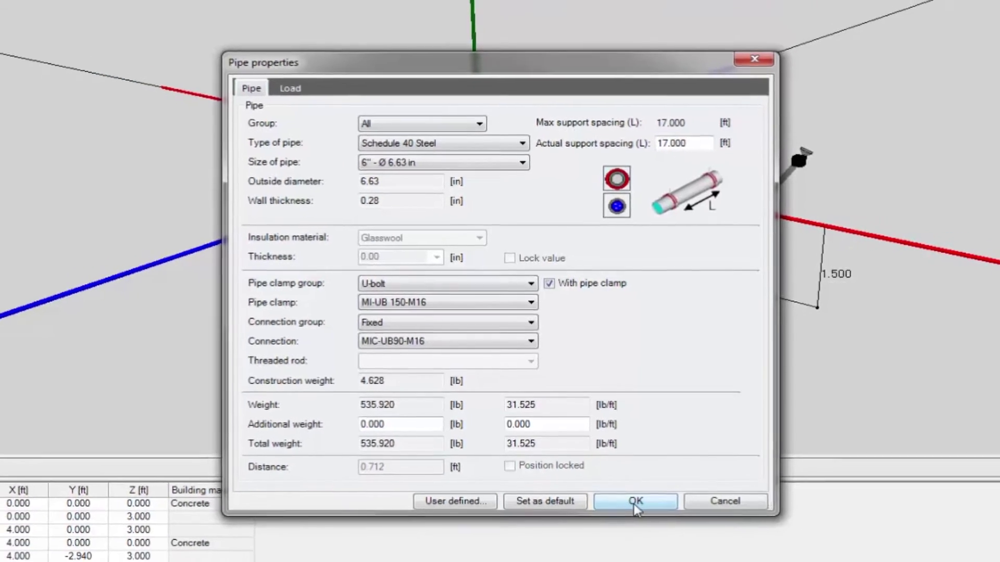
left_click(625, 526)
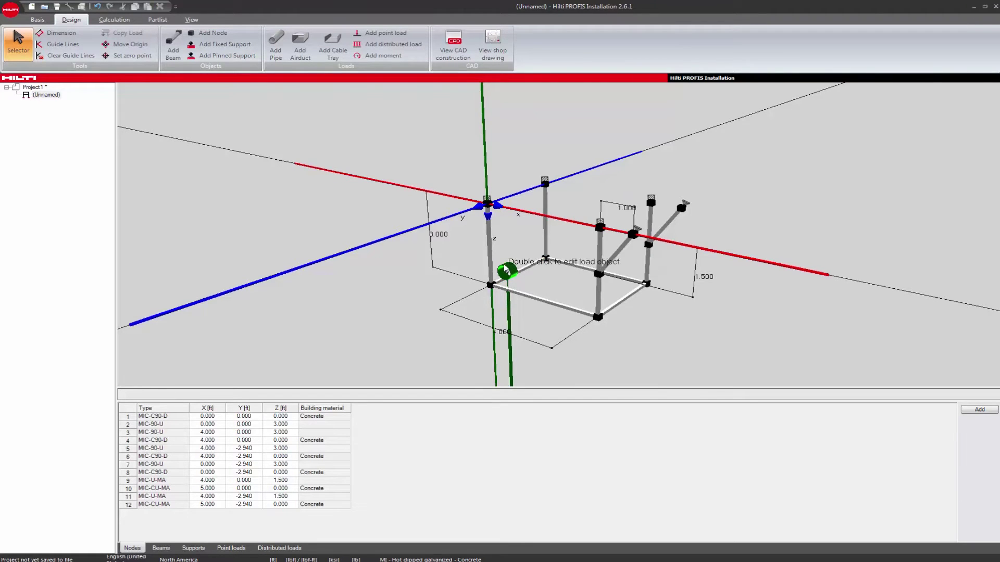
Copy the 6-inch pipe load and place the copy beside the original on the beam
left_click(508, 271)
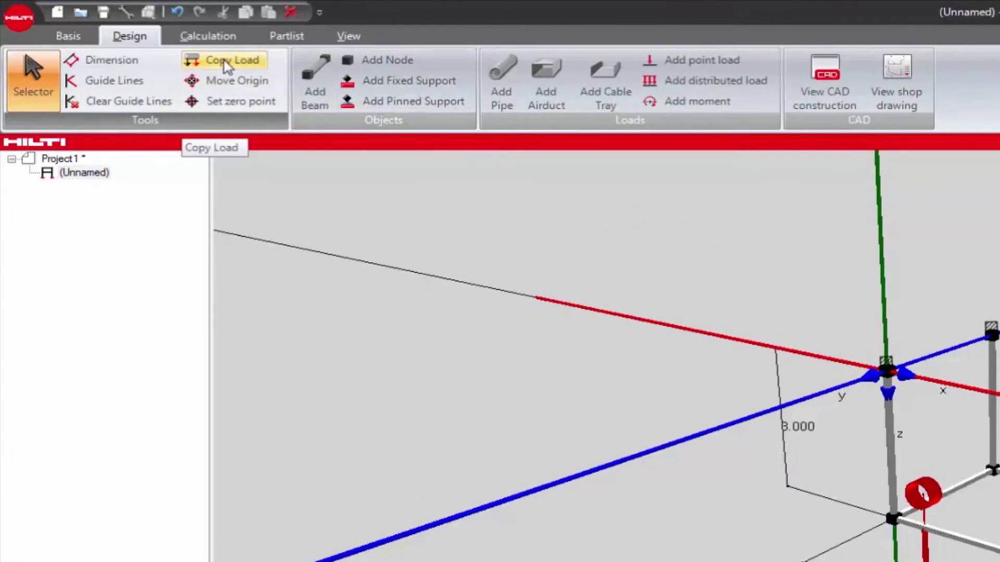
left_click(226, 66)
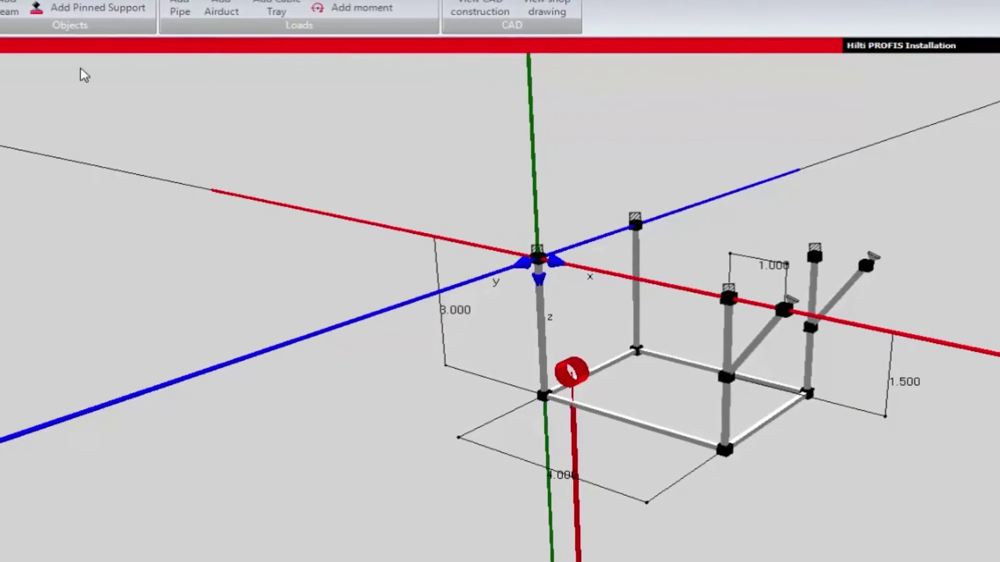
left_click(597, 377)
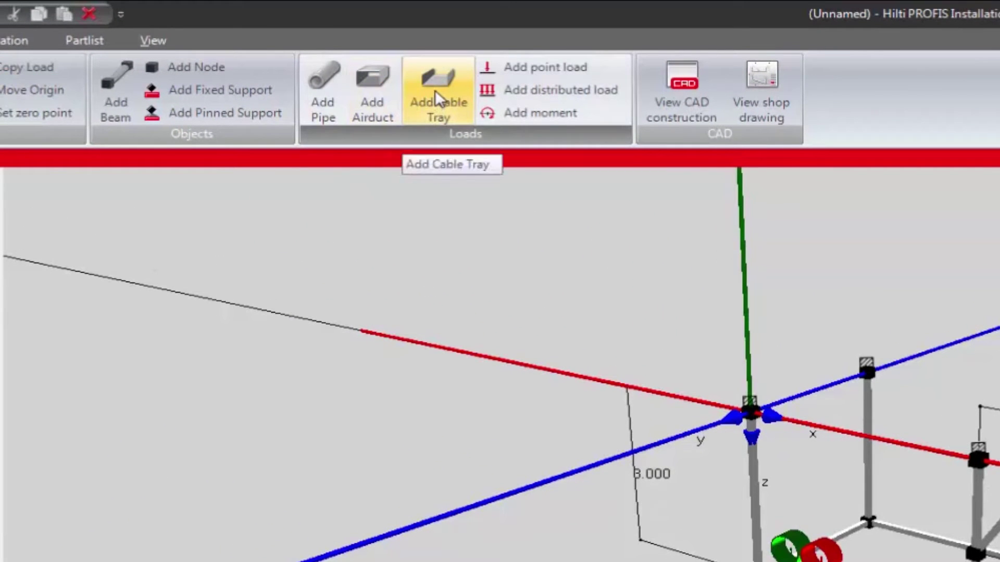
Place a cable tray load (20.01) on the front beam beside the two pipes
left_click(435, 92)
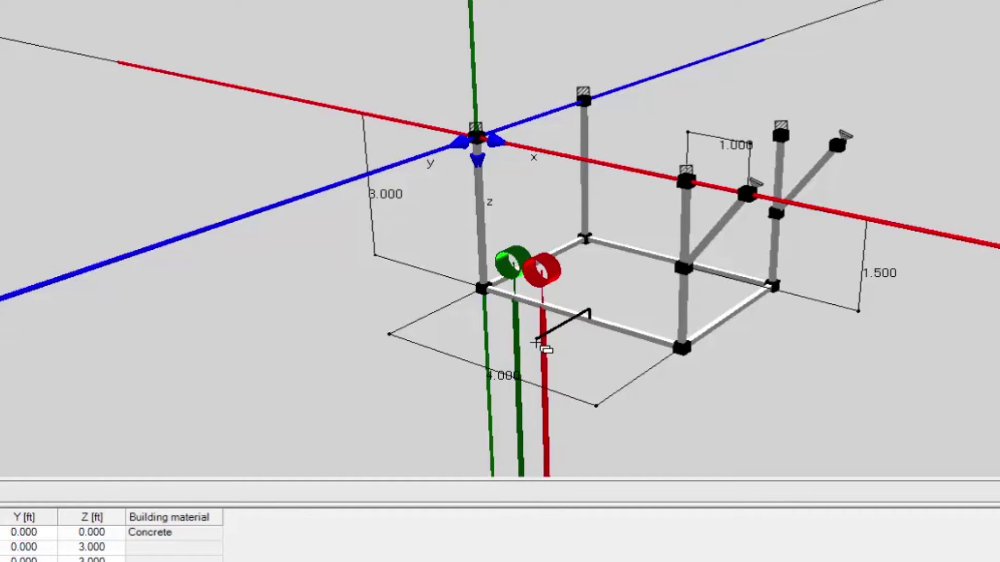
left_click(536, 342)
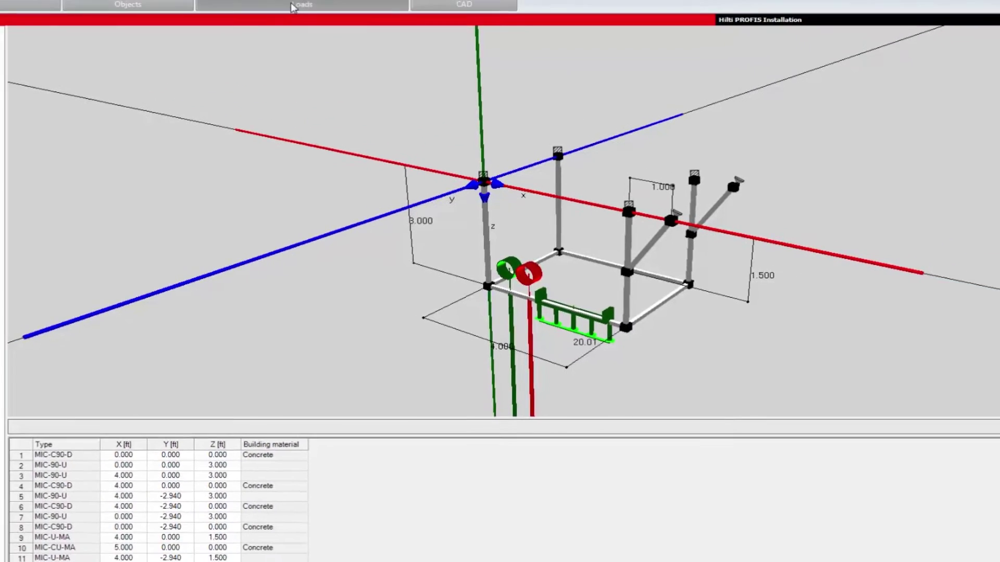
left_click(21, 51)
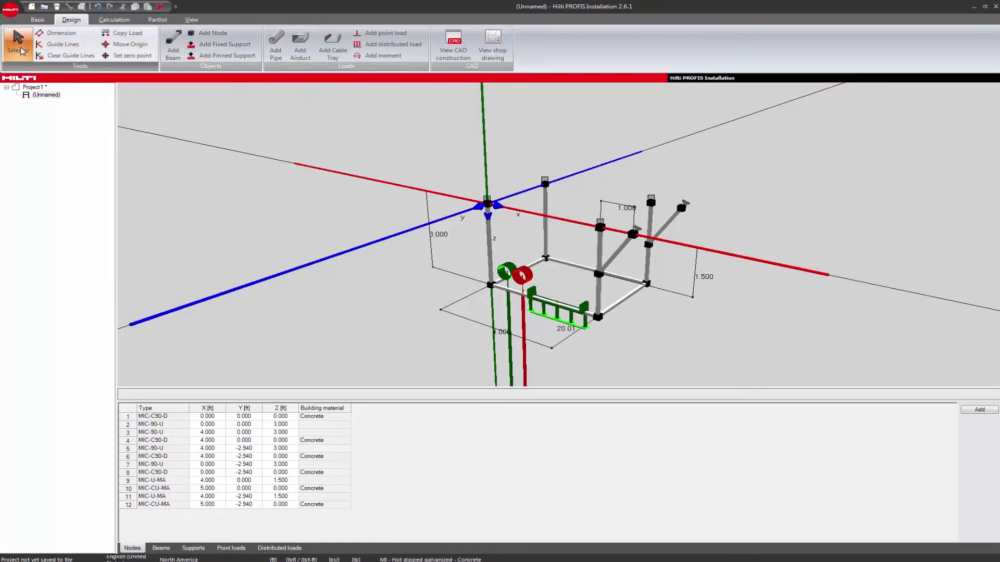
Make the cable tray type 8A from group All, 2.000 ft wide and 0.333 ft high
left_click(584, 311)
double_click(585, 310)
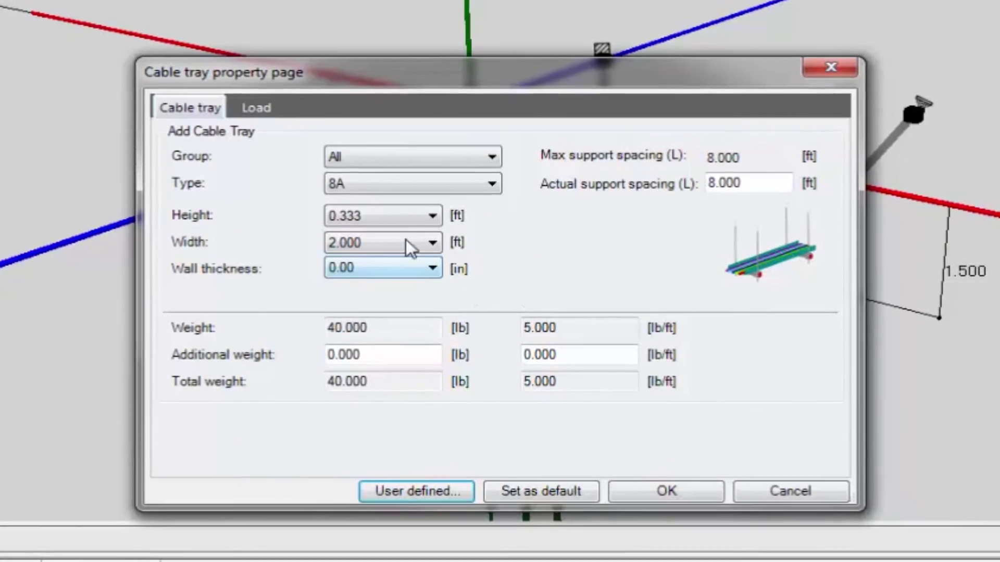
left_click(441, 160)
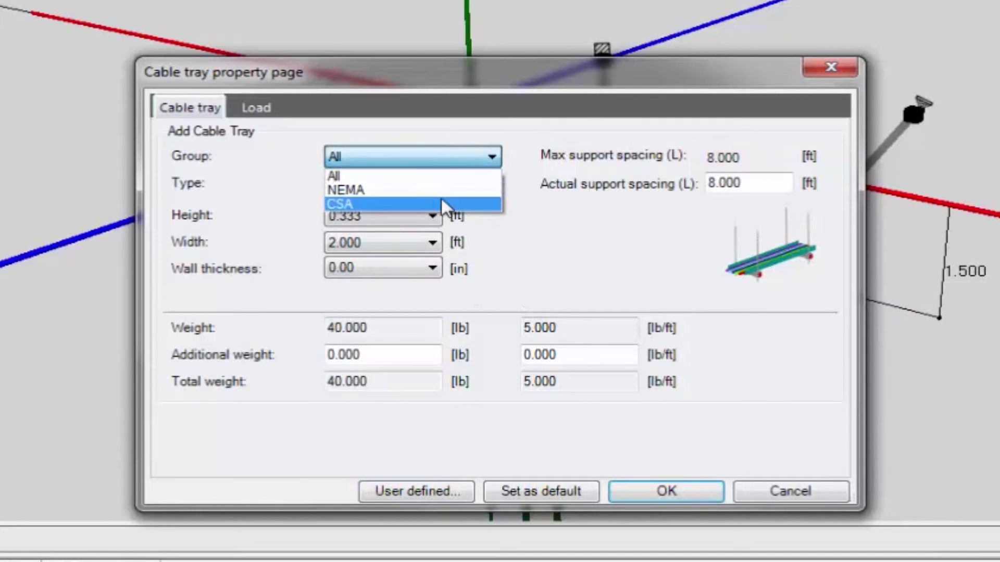
left_click(433, 174)
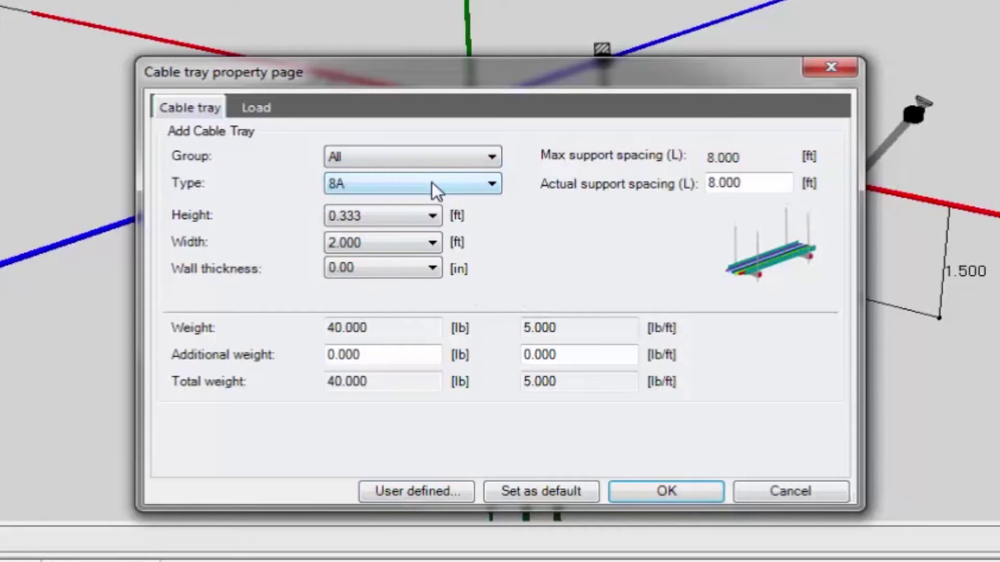
left_click(432, 183)
left_click(407, 248)
left_click(400, 487)
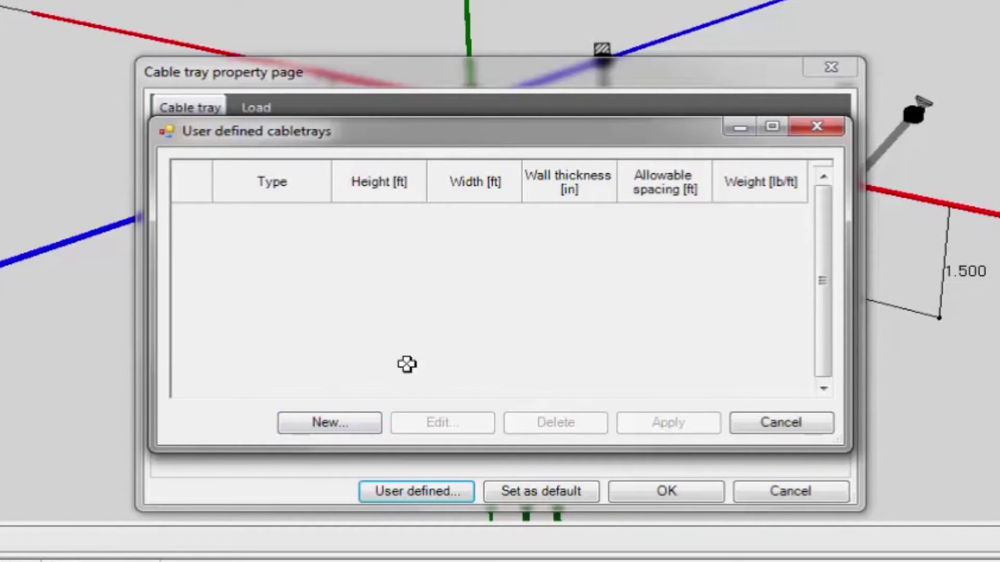
left_click(753, 423)
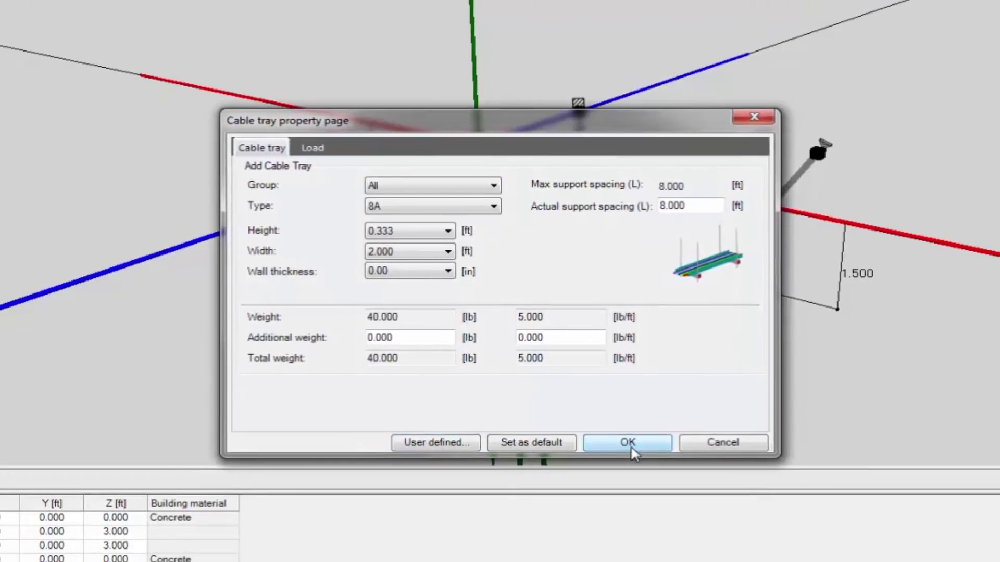
left_click(683, 495)
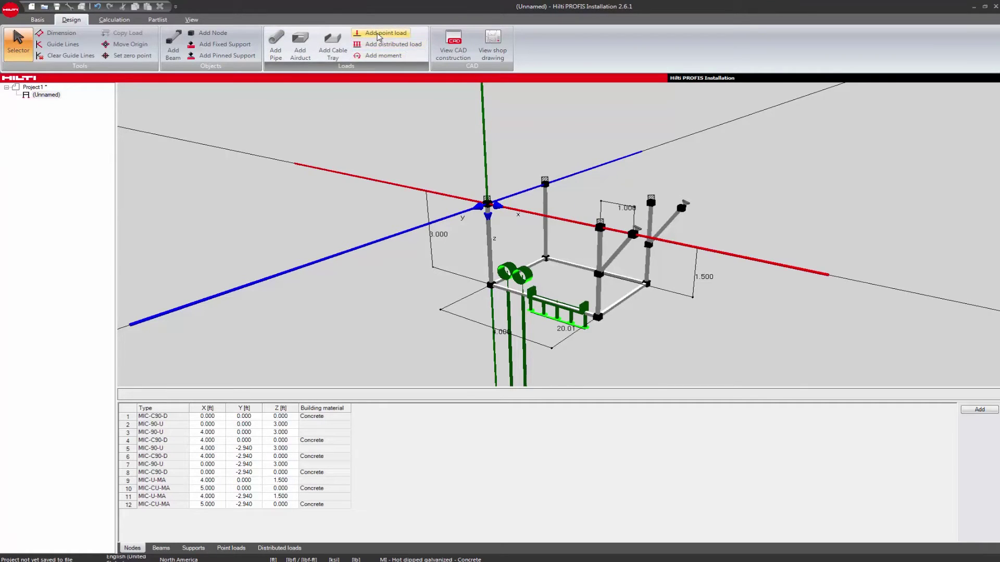
Start the Add distributed load tool from the Loads group on the Design tab
left_click(386, 44)
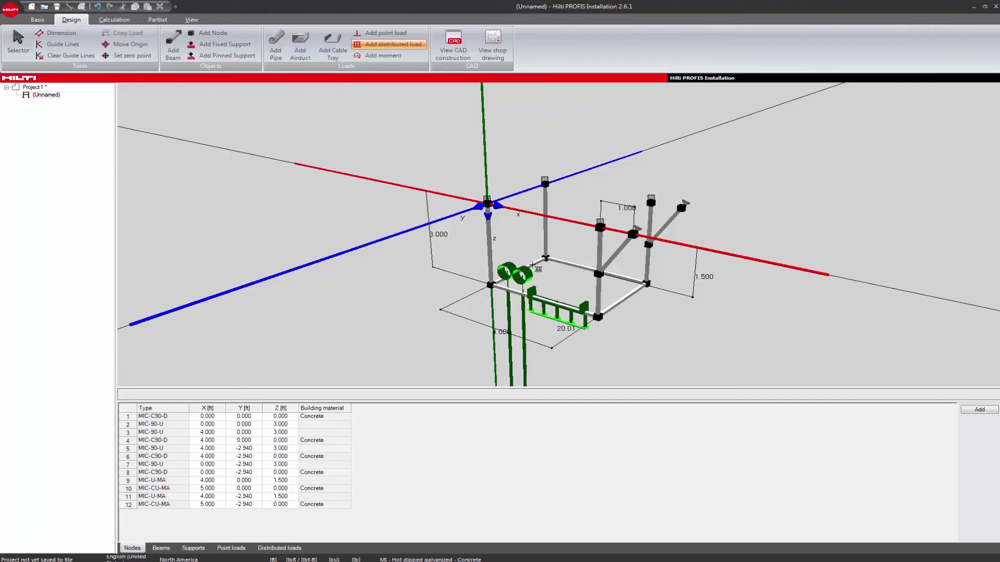
Put a Wind load on the origin post with X force 5 and description 'Wind load'
left_click(532, 265)
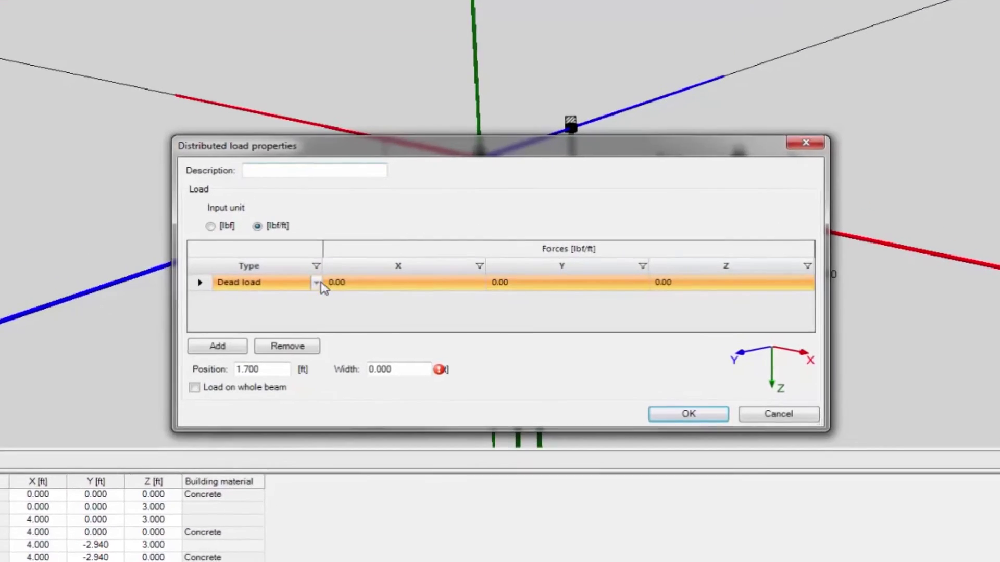
left_click(317, 284)
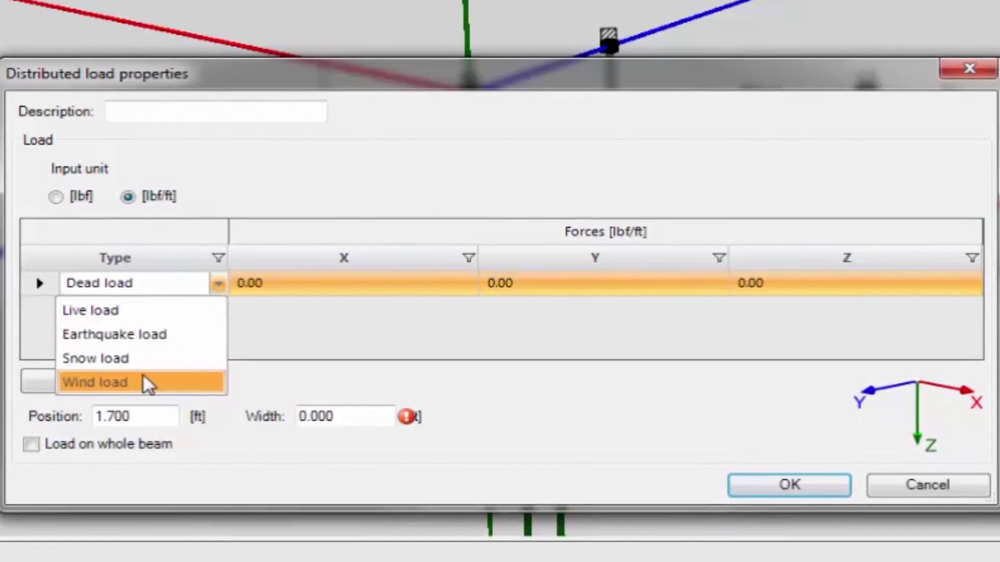
left_click(140, 382)
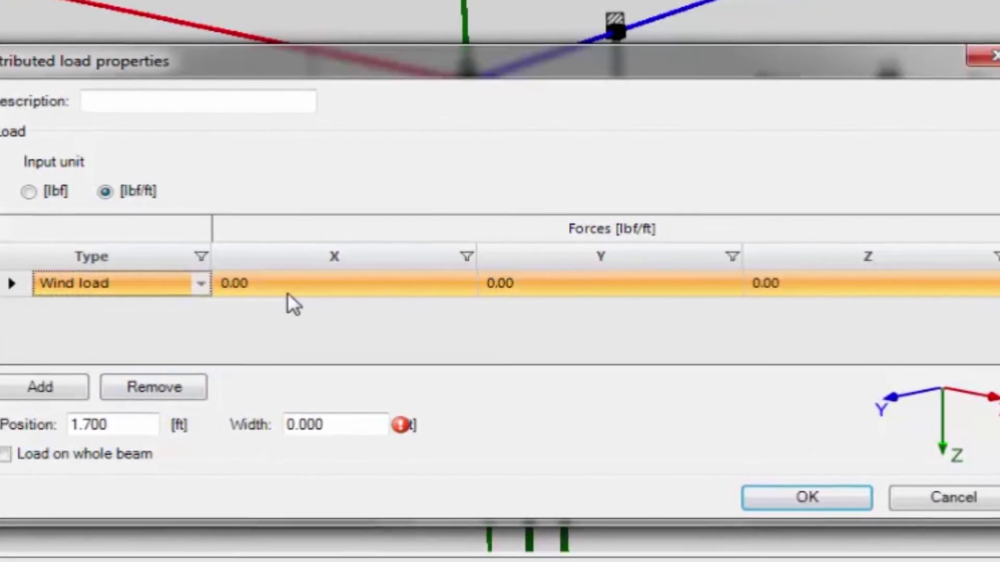
left_click(261, 295)
left_click_drag(229, 284, 207, 283)
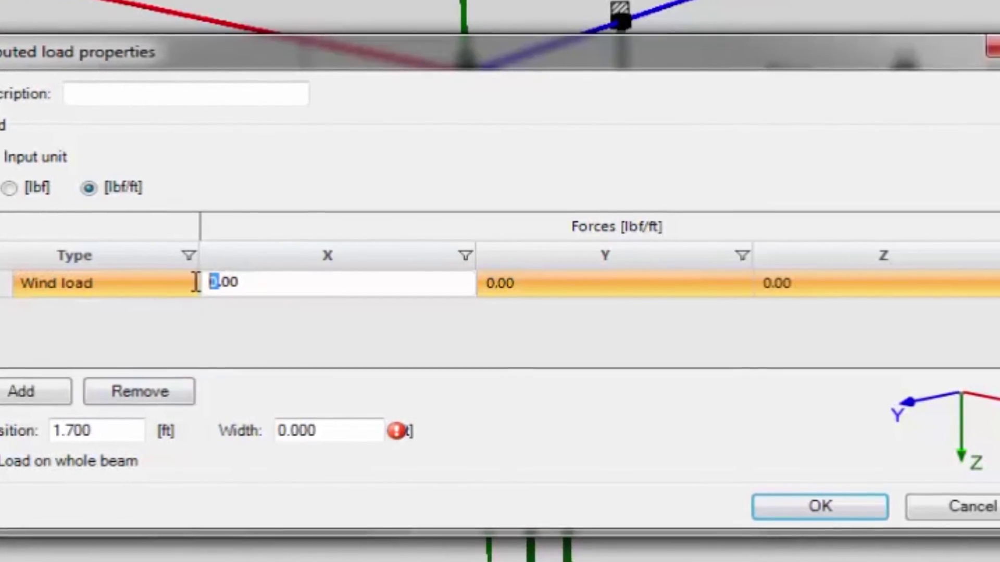
type("5")
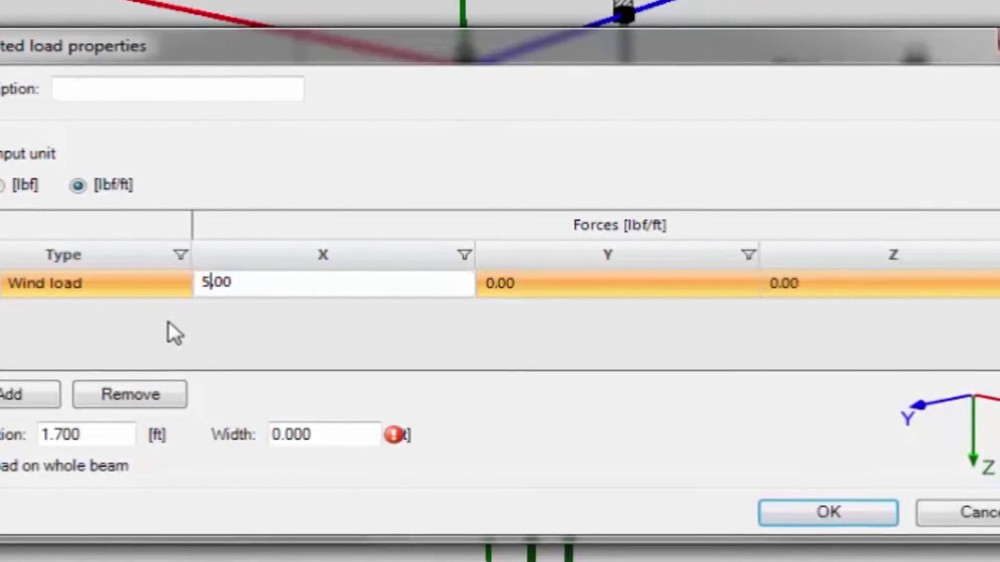
left_click(114, 92)
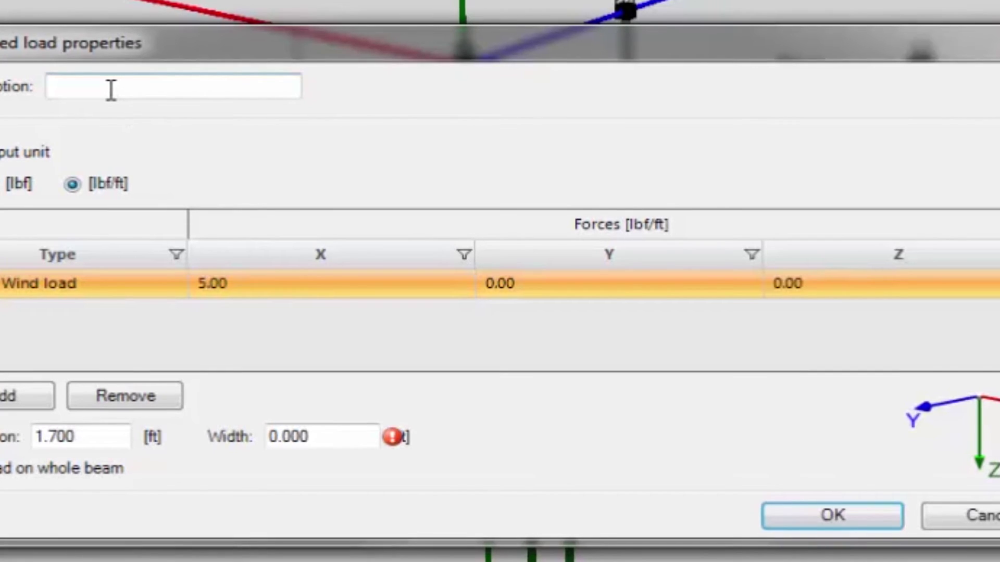
type("Wind load")
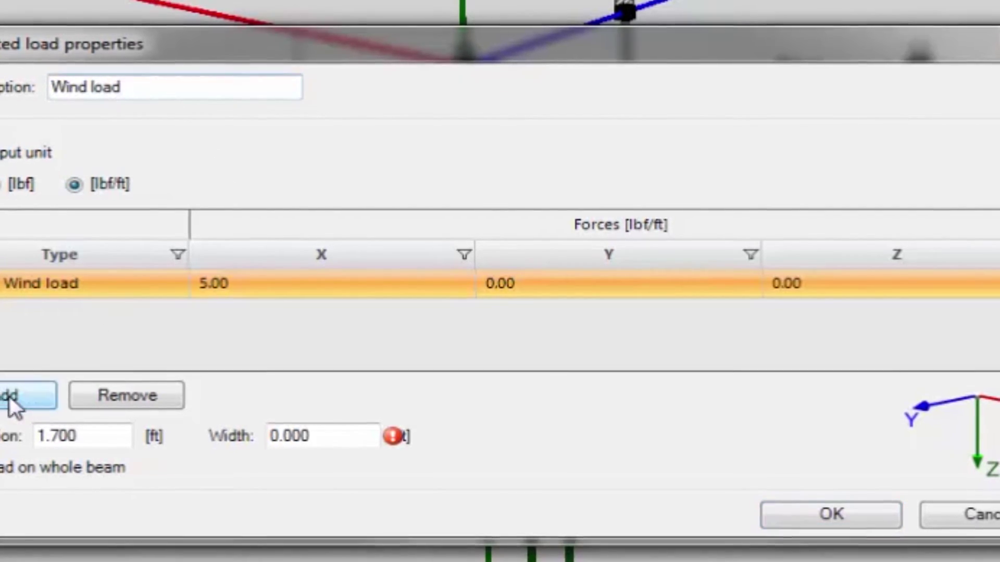
Discard the extra Earthquake load row, apply the wind load over the whole beam and confirm
left_click(9, 395)
left_click(178, 316)
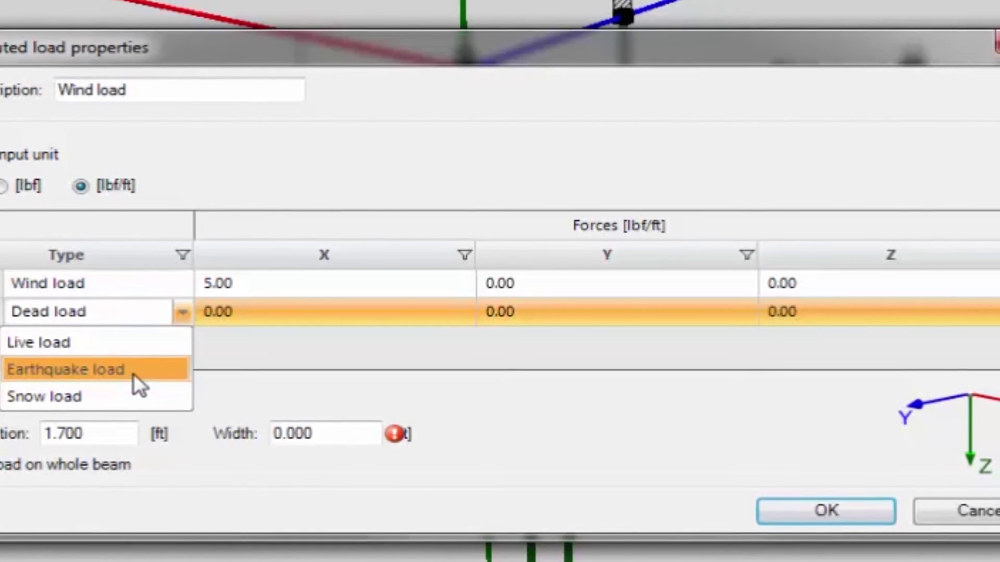
left_click(136, 371)
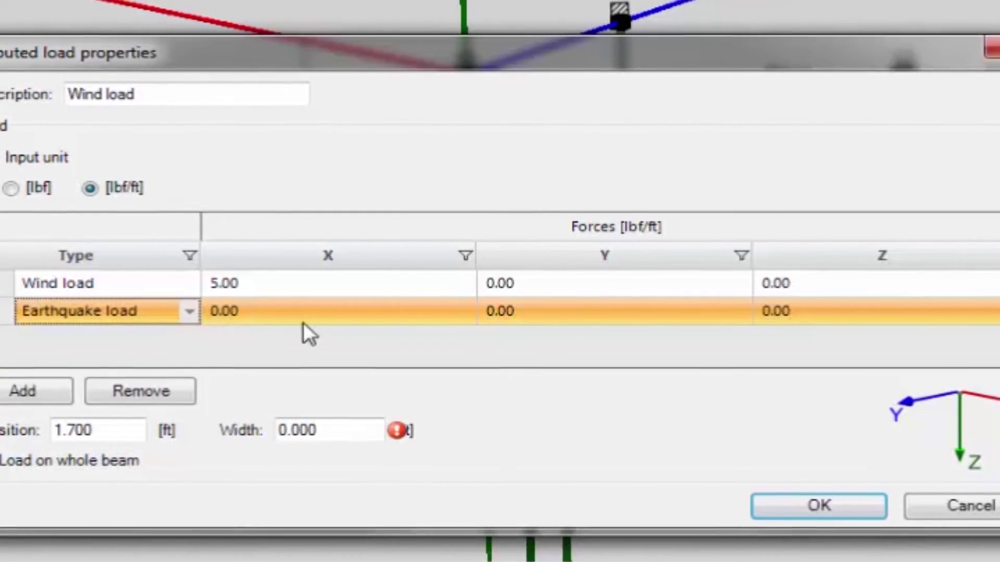
left_click(133, 390)
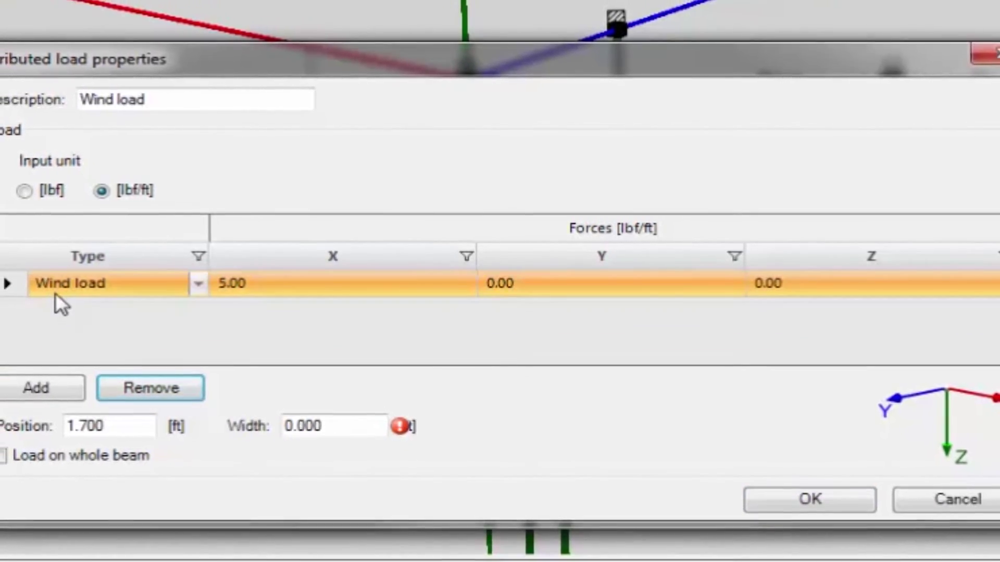
left_click(45, 287)
left_click(13, 282)
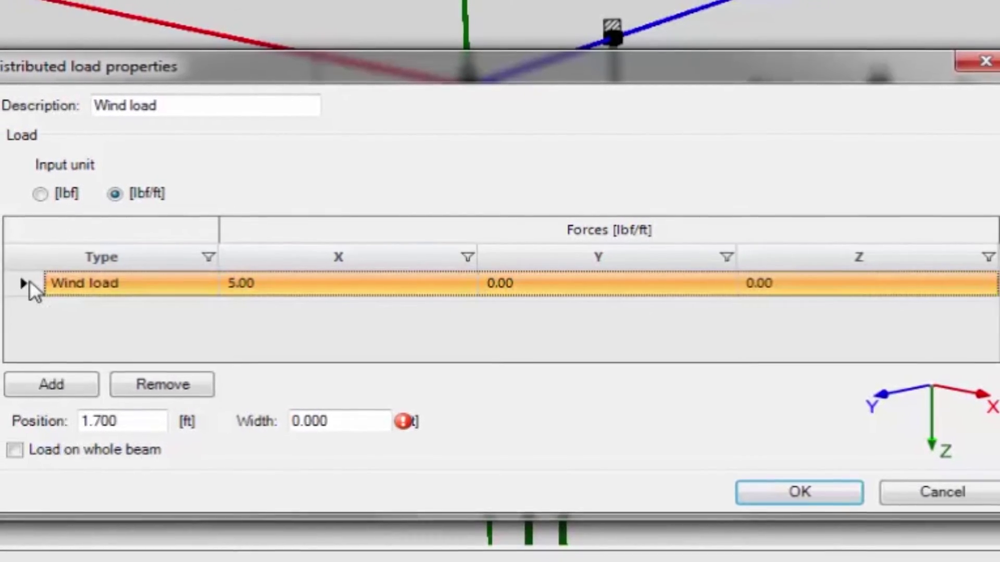
left_click(15, 450)
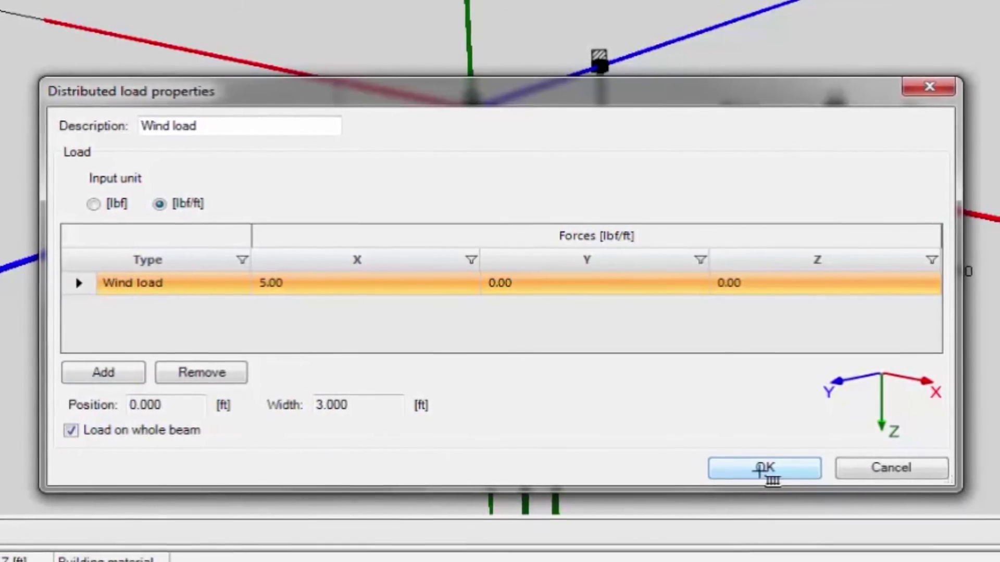
left_click(765, 469)
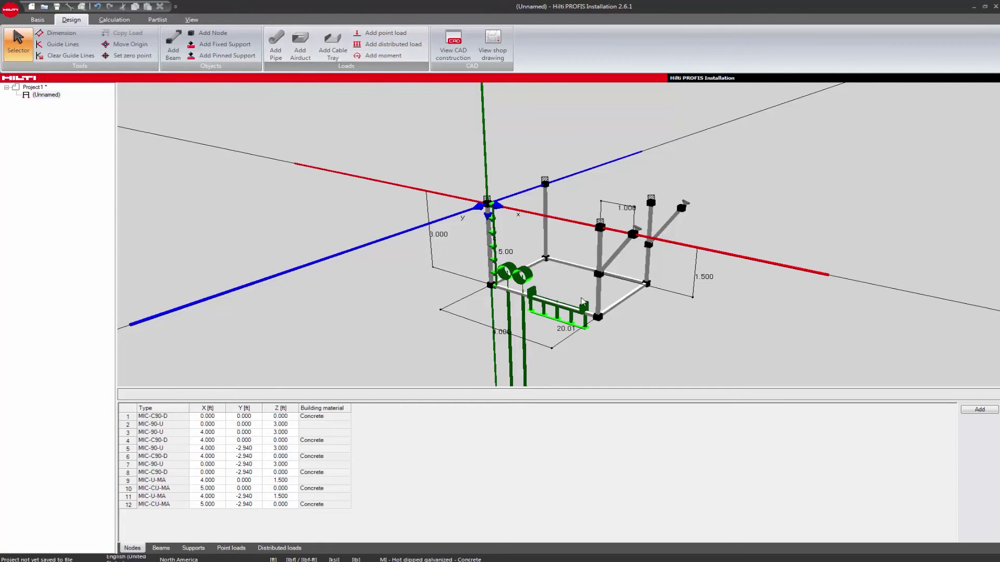
middle_click_drag(587, 301, 528, 293)
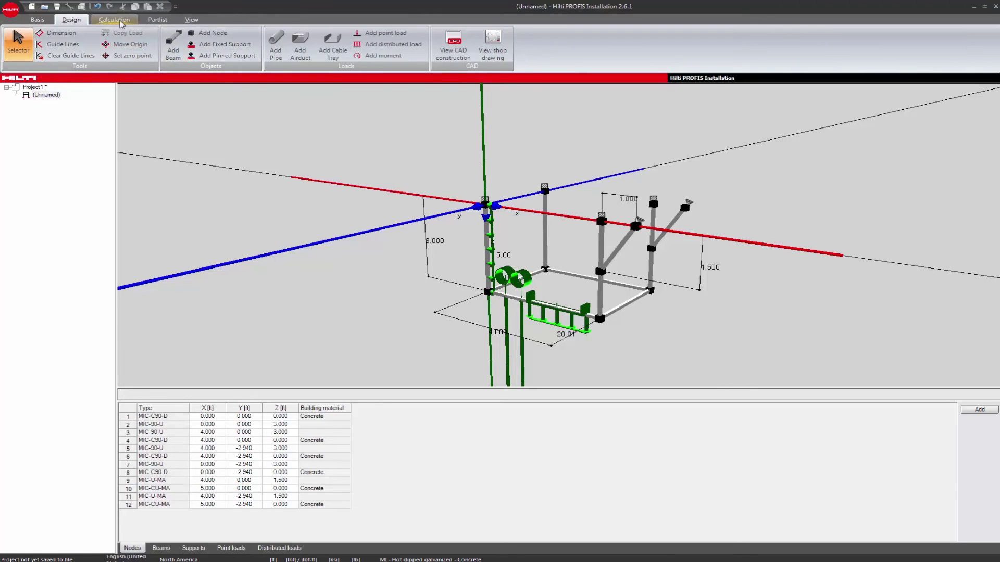
Run the static calculation from the Calculation tab and acknowledge the Calculation finished message
left_click(148, 26)
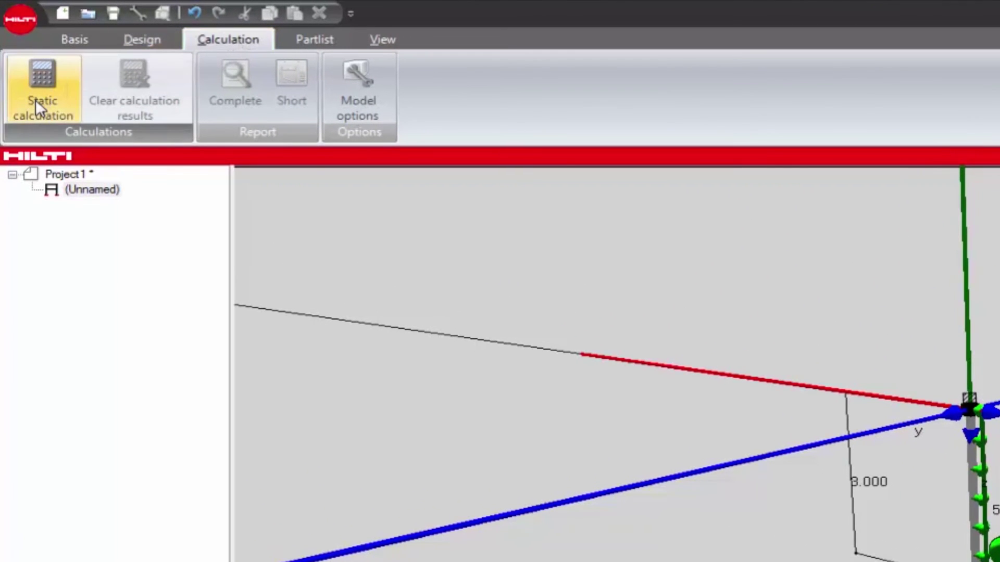
left_click(35, 100)
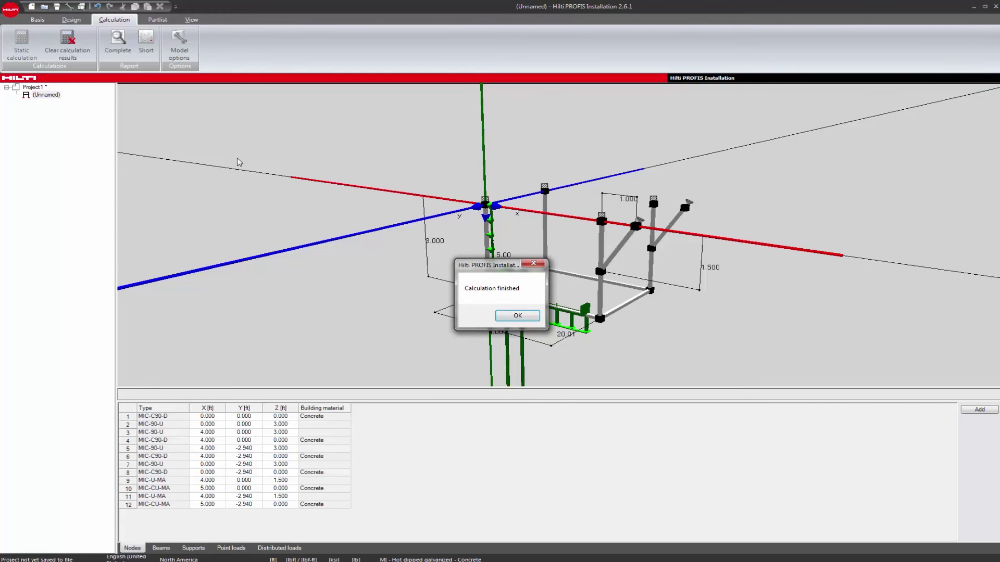
left_click(523, 316)
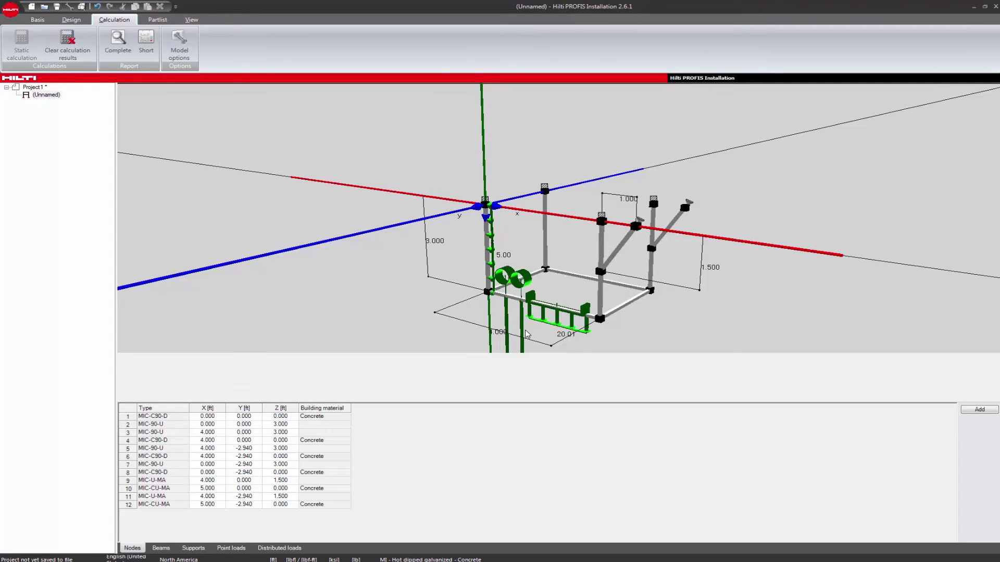